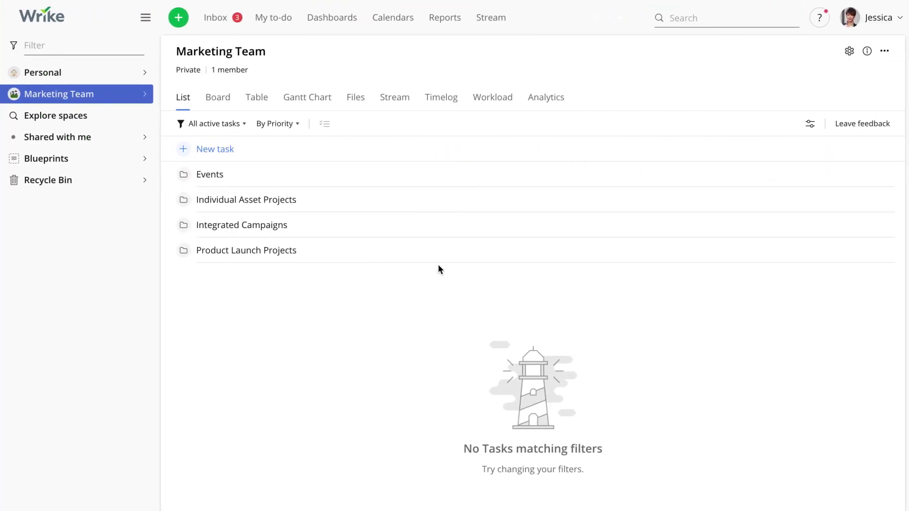
Open the Analytics page and browse the board templates and the saved reports list
click(452, 29)
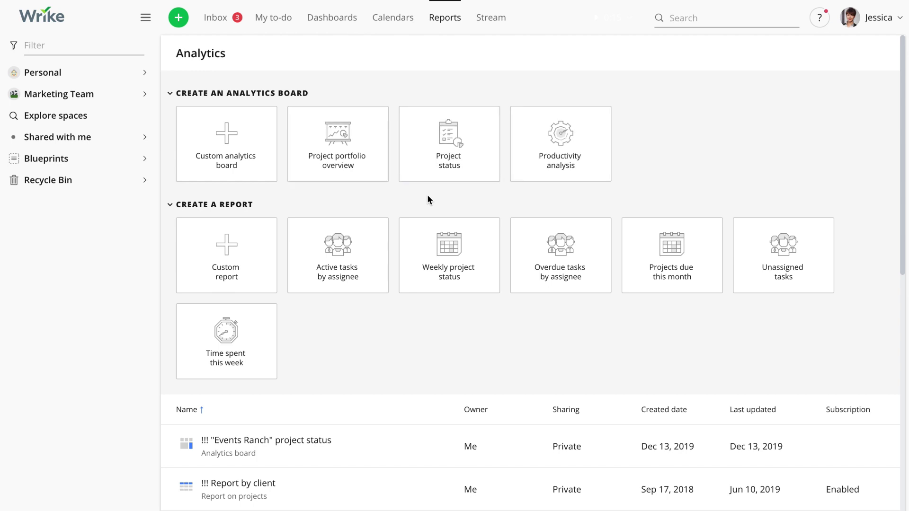
scroll(428, 195, down, 4)
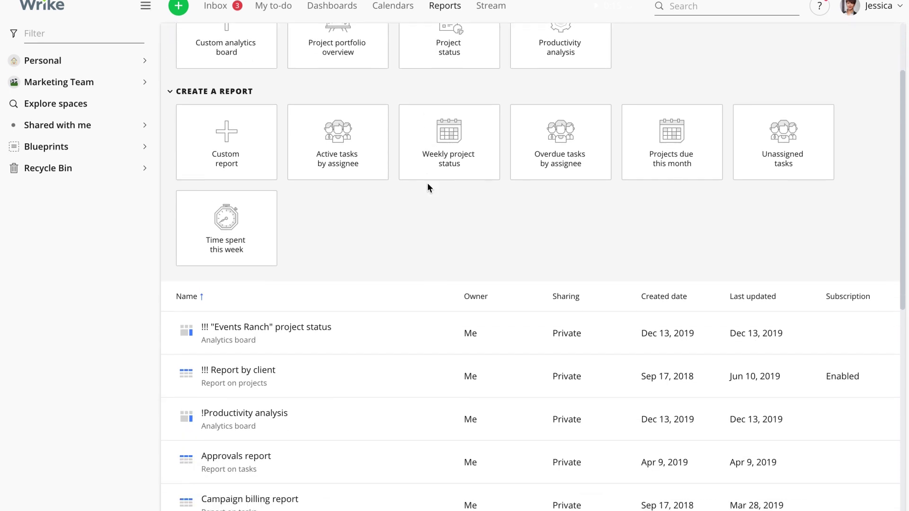
scroll(430, 151, down, 1)
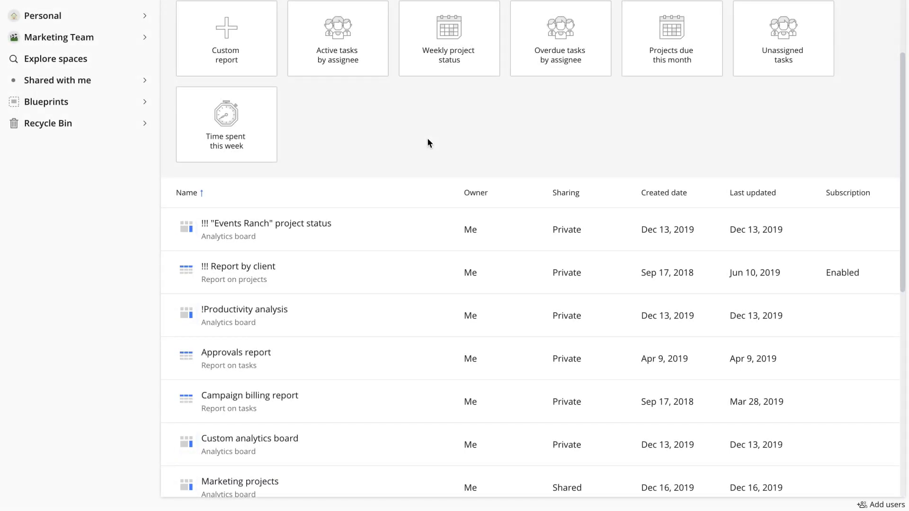
scroll(430, 142, up, 4)
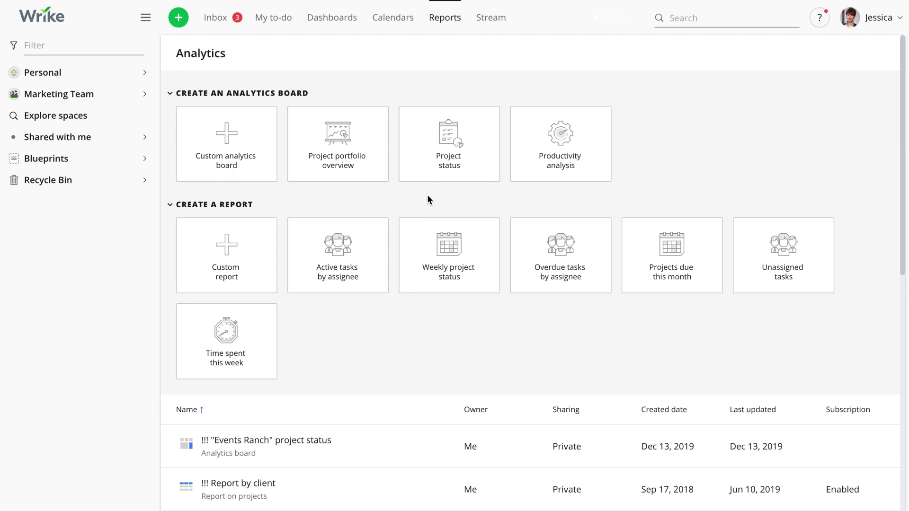
Create a Project portfolio overview board using the Marketing Team space as its data source
click(351, 165)
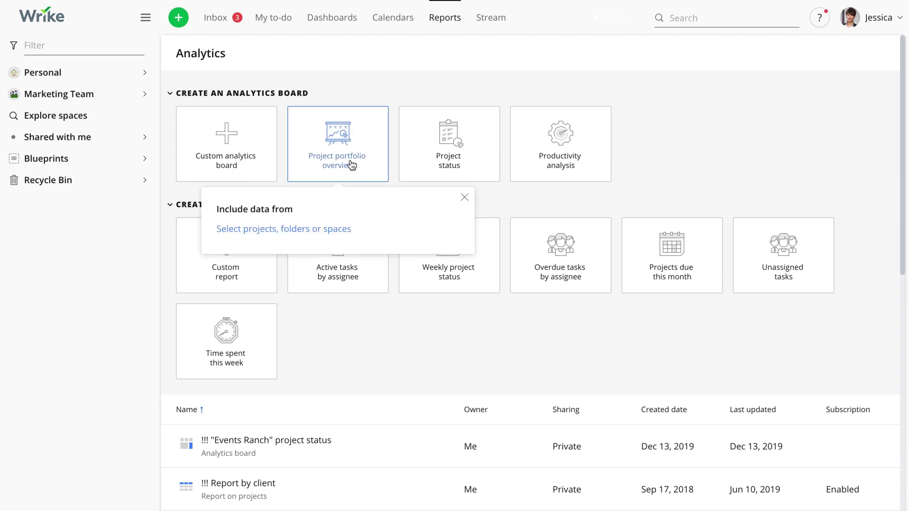
click(305, 233)
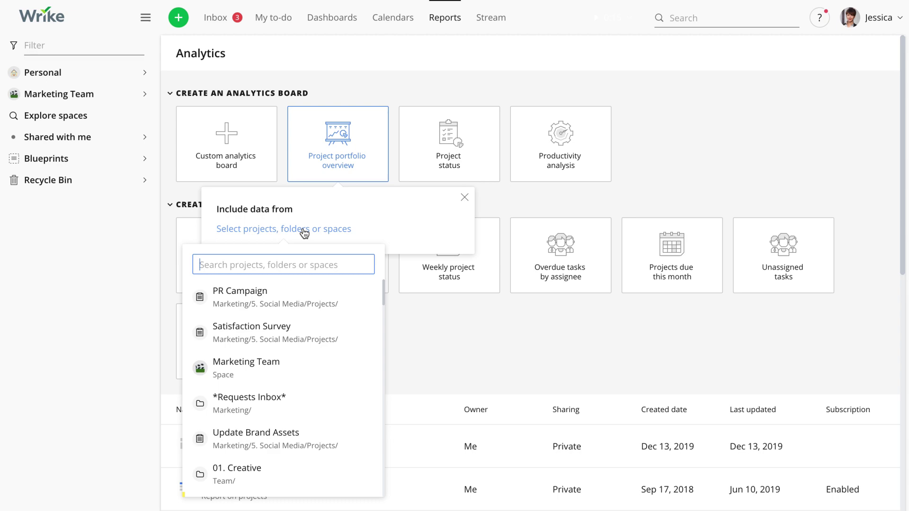
text(mark)
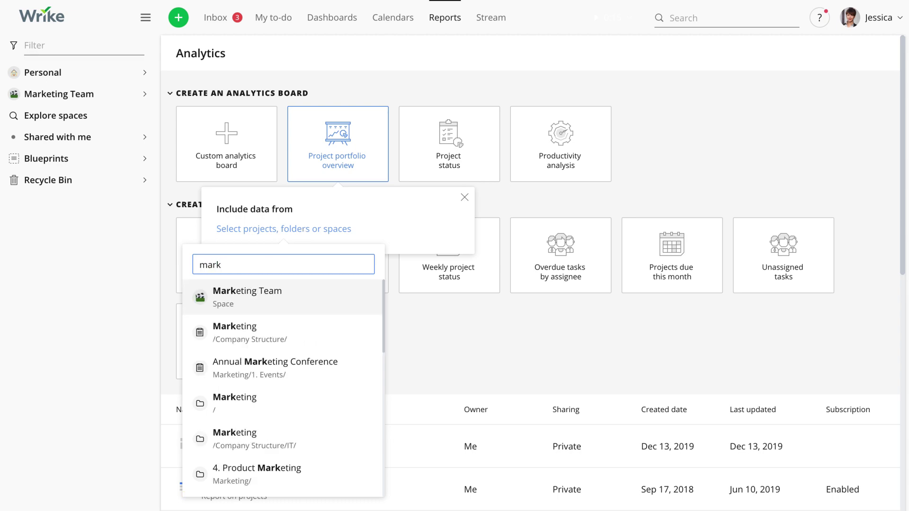
key(Return)
click(240, 271)
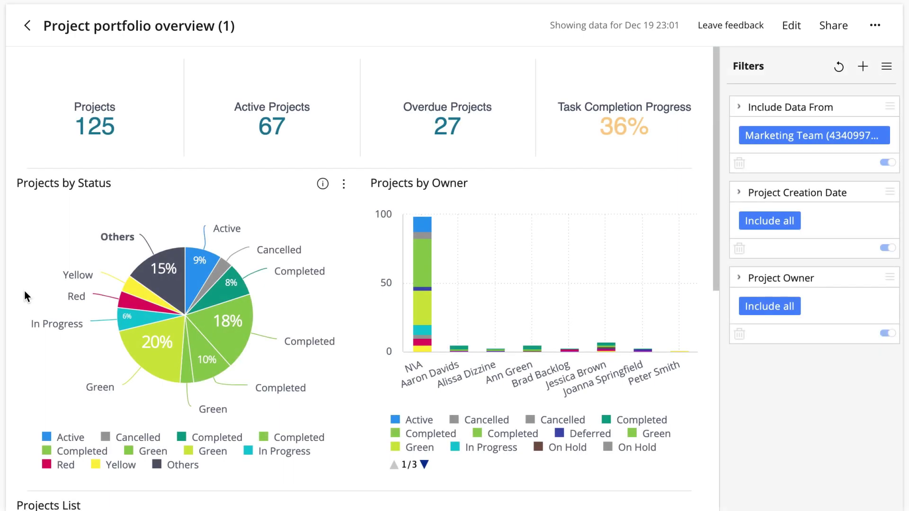
Rename the new board to 'Marketing Projects'
click(281, 27)
text(Marketing )
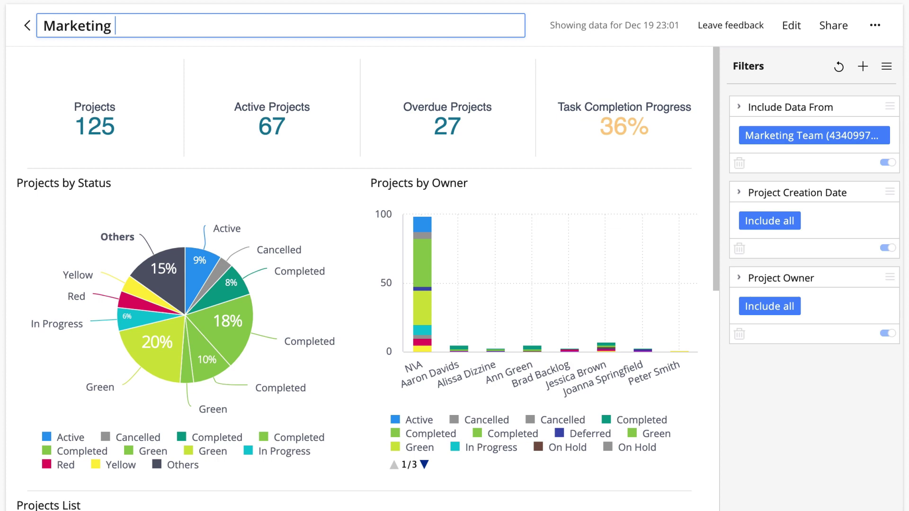
text(Projects)
key(Return)
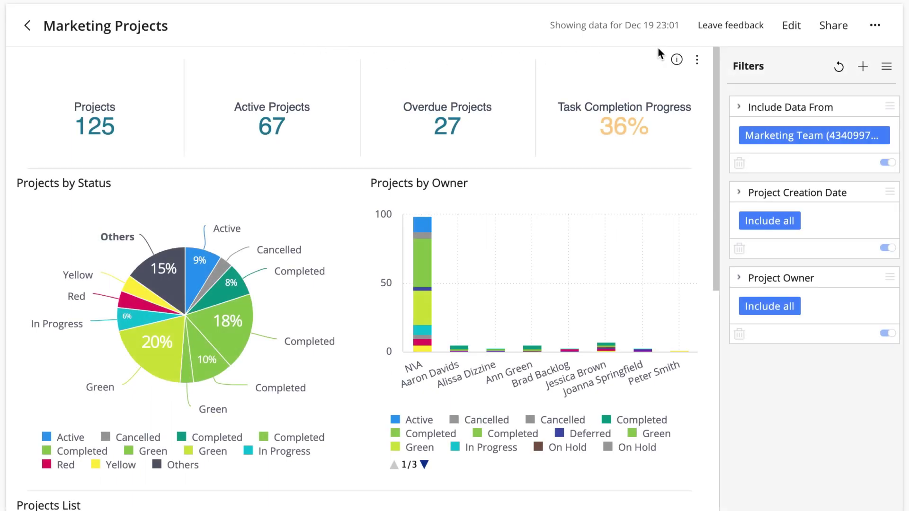
click(791, 26)
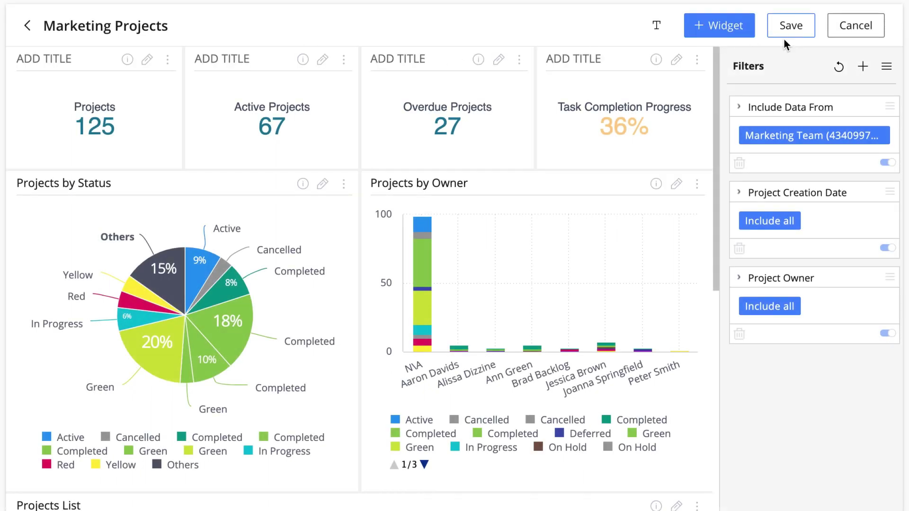
drag(564, 189, 238, 189)
click(262, 70)
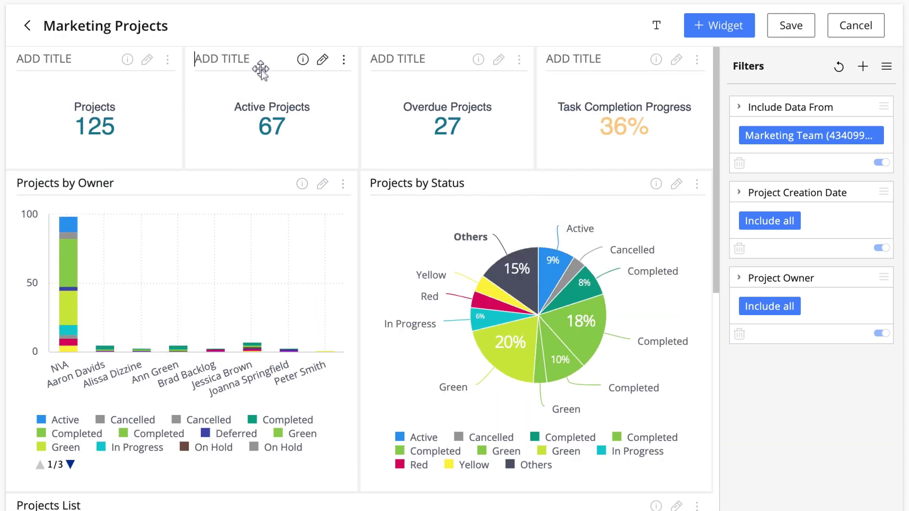
drag(262, 70, 433, 75)
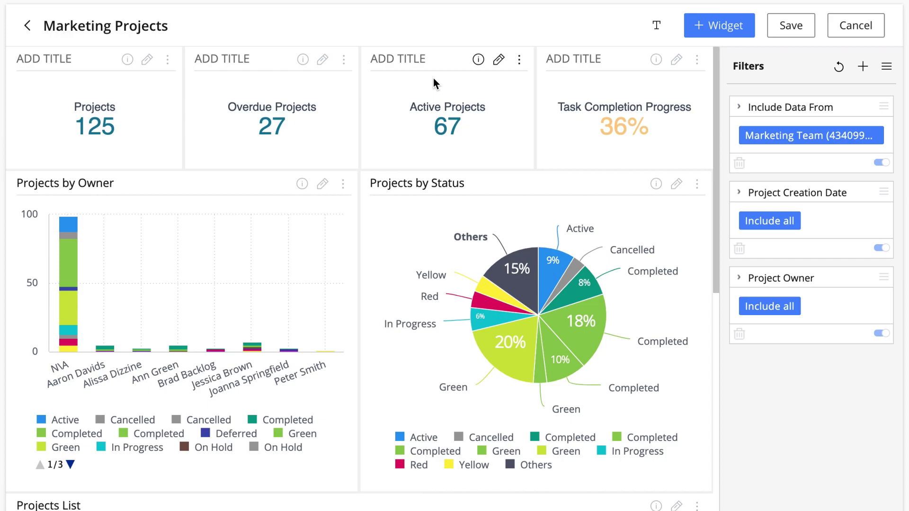
click(859, 40)
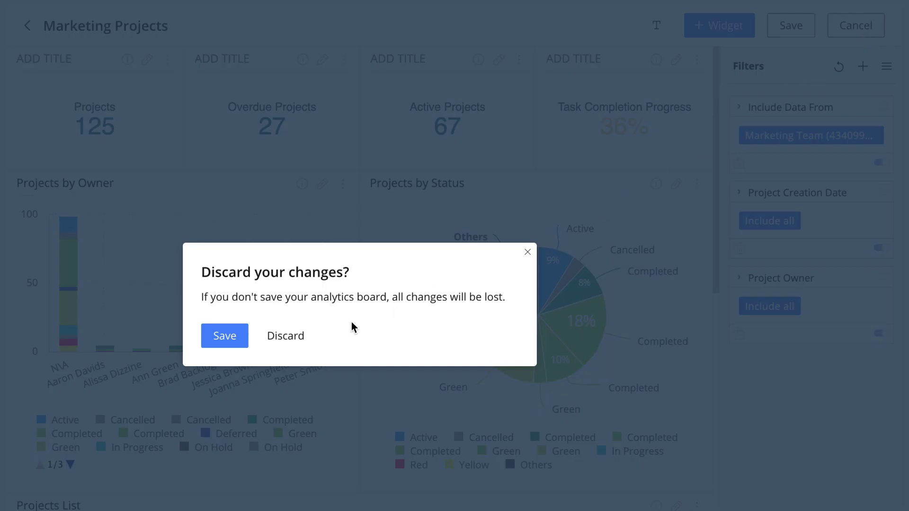
click(287, 336)
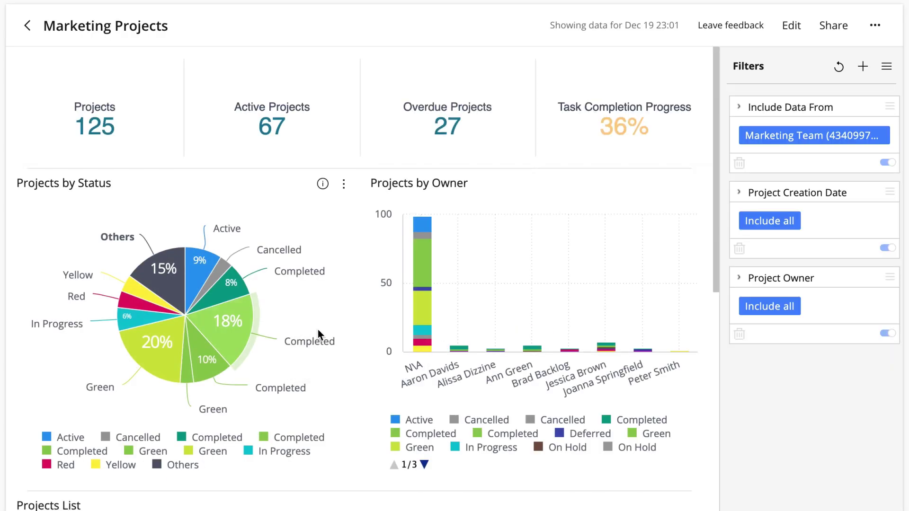
Share the Marketing Projects board with a colleague at Full access and save the sharing
click(823, 28)
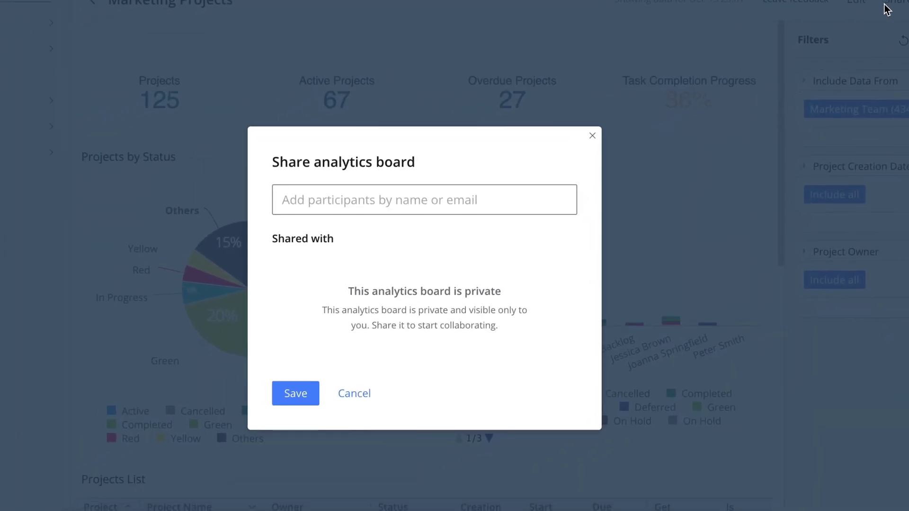
text(Peter)
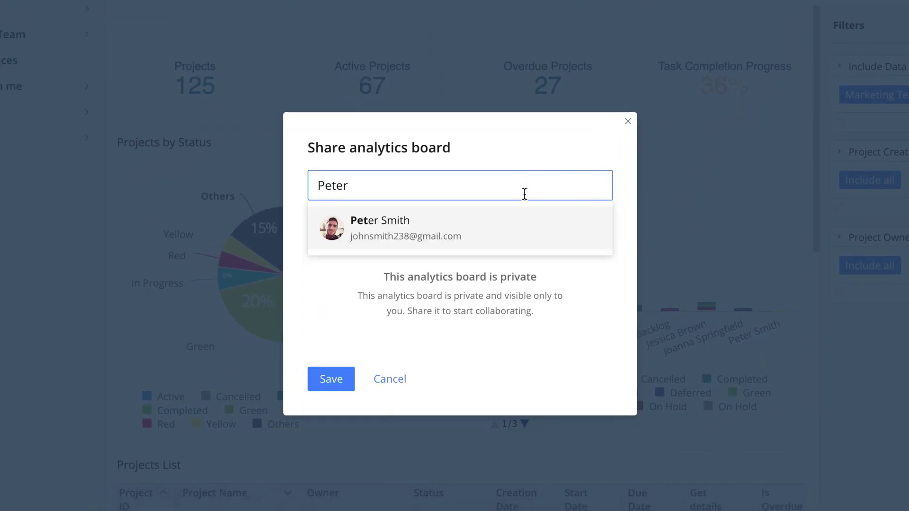
click(496, 227)
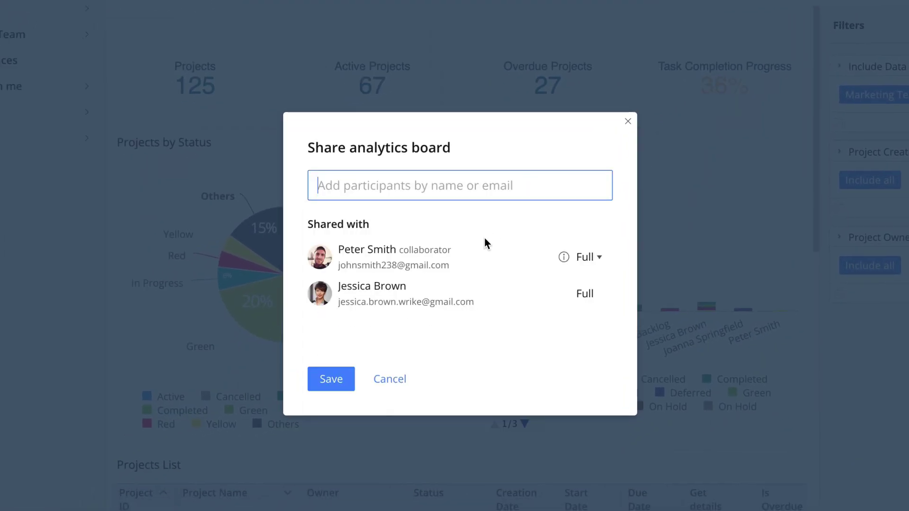
click(333, 379)
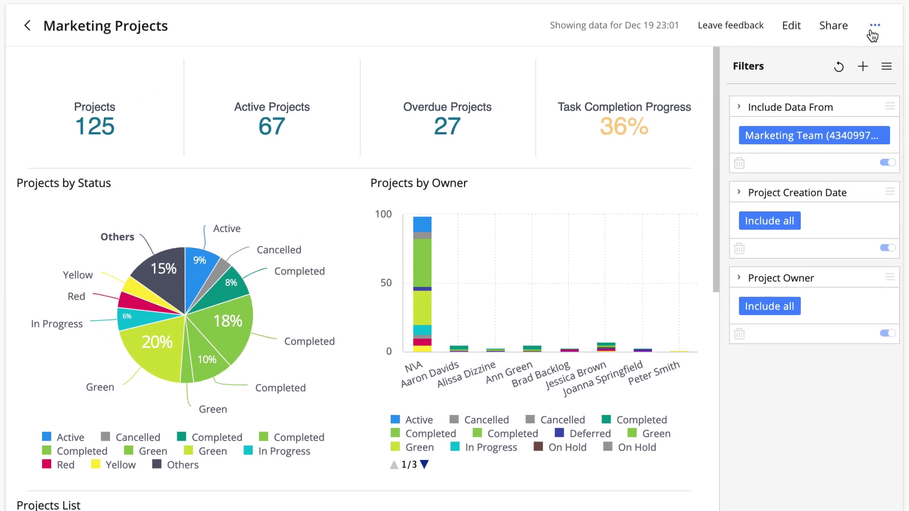
click(872, 29)
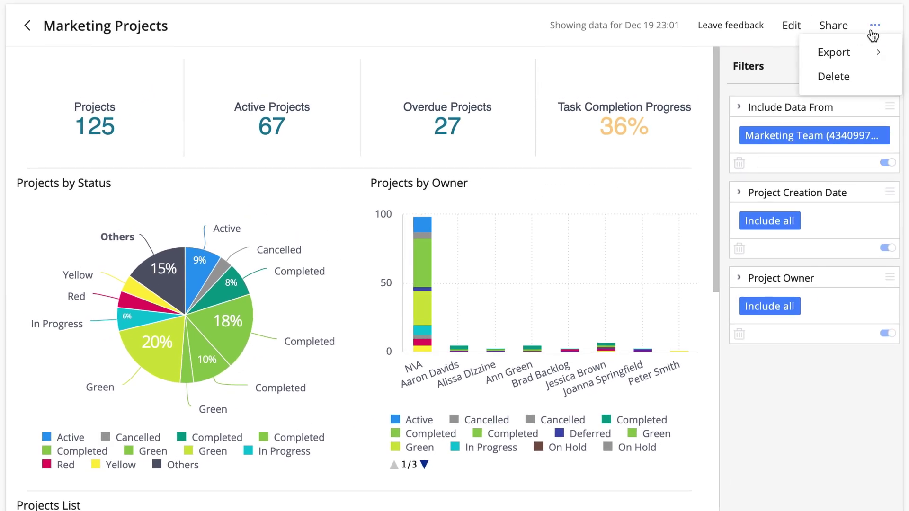
mouse_move(874, 51)
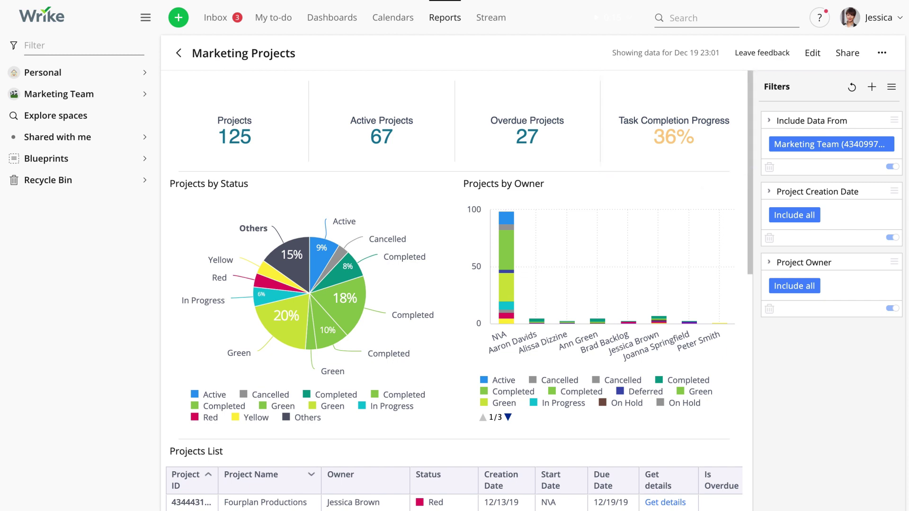
Filter the Marketing Projects board to Active projects, then clear that status filter
scroll(700, 190, down, 2)
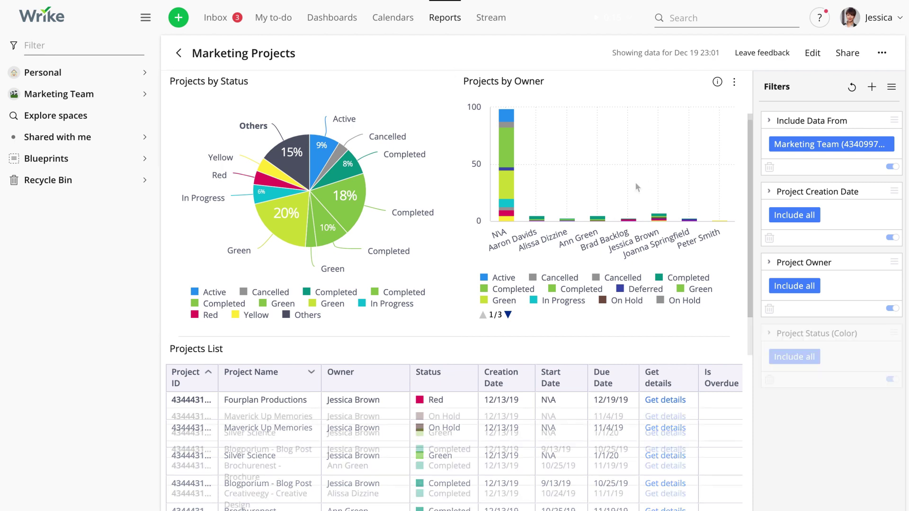
click(324, 147)
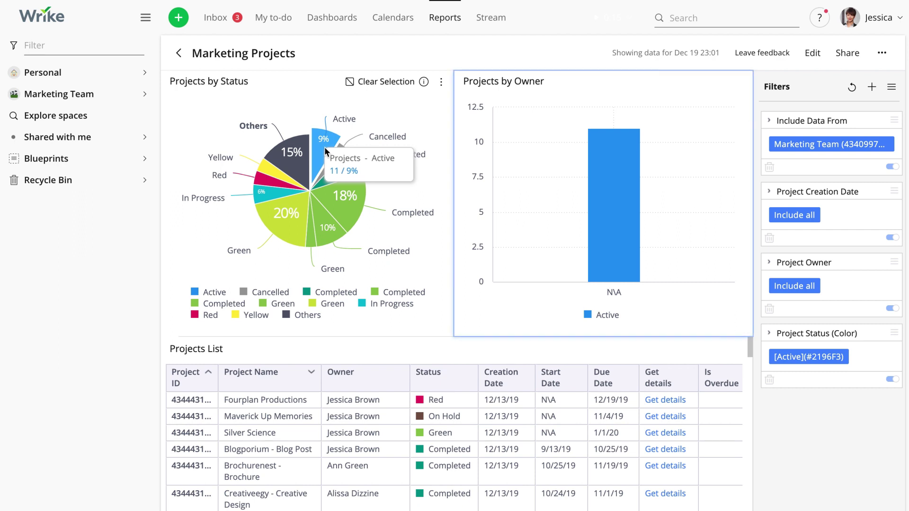
click(393, 84)
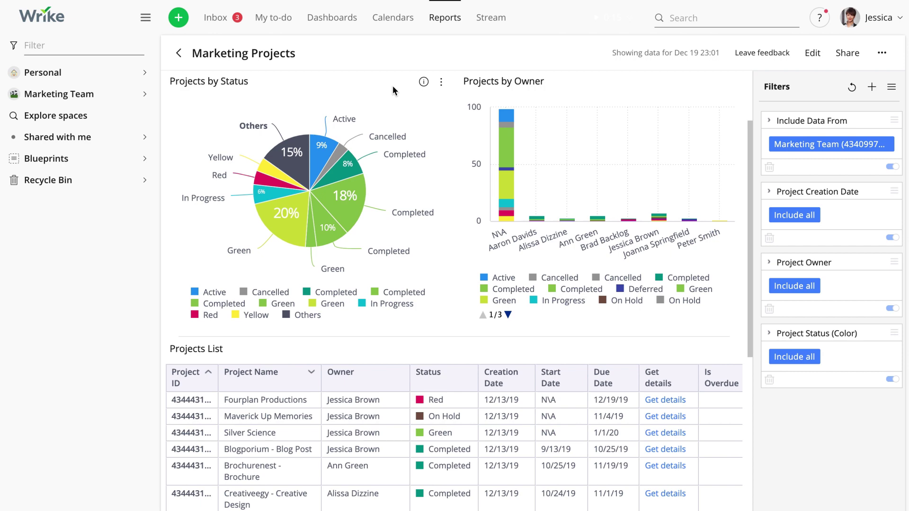
Sort the Projects List by Start Date and show page 4 of the projects
scroll(393, 86, down, 5)
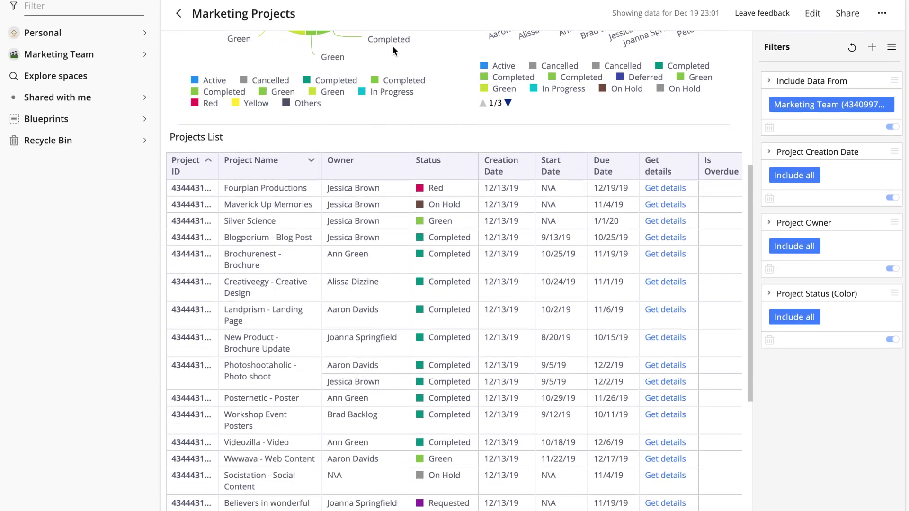
scroll(393, 31, down, 1)
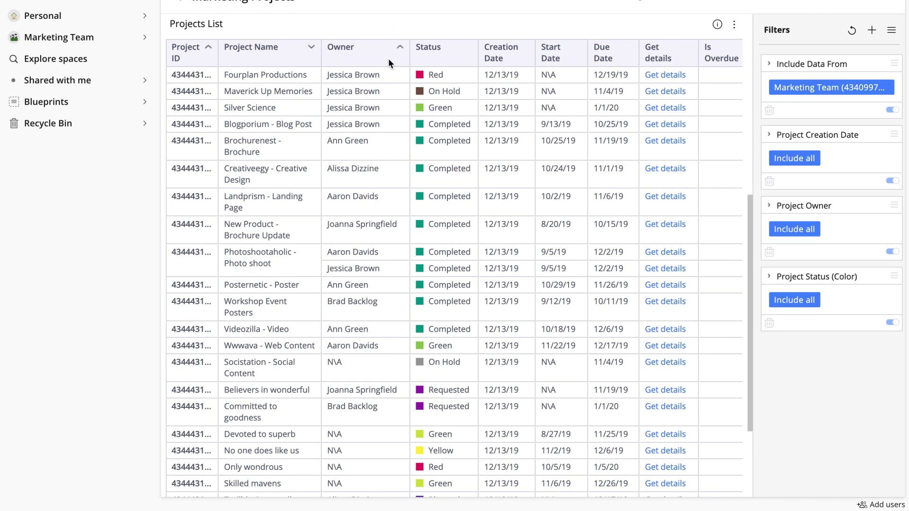
scroll(389, 58, right, 5)
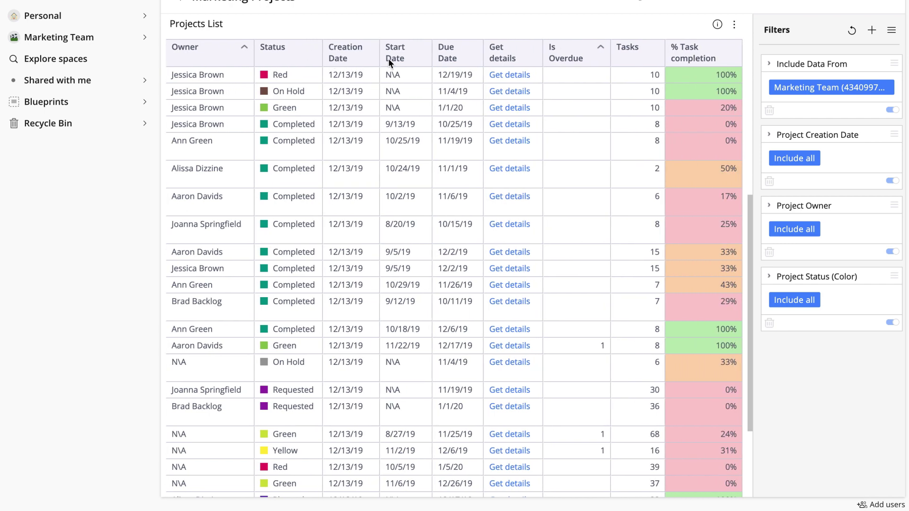
click(388, 58)
scroll(388, 58, left, 5)
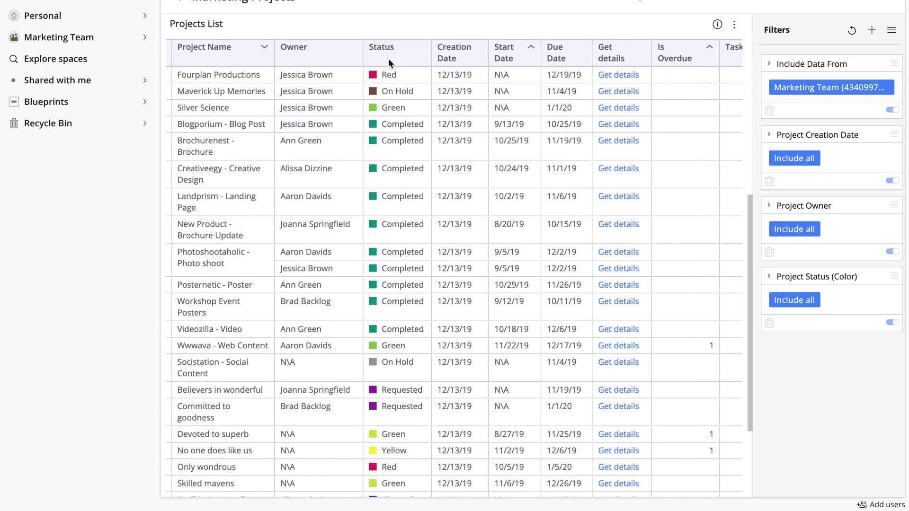
scroll(388, 59, down, 3)
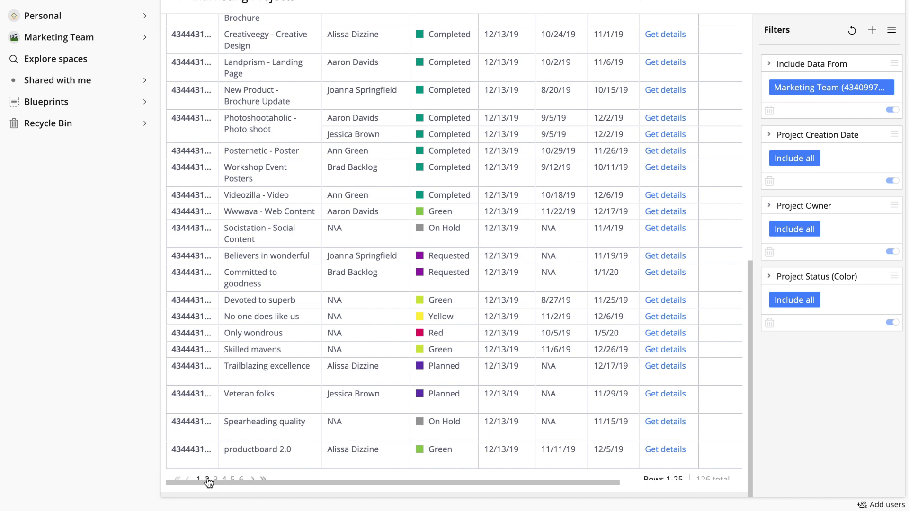
click(224, 479)
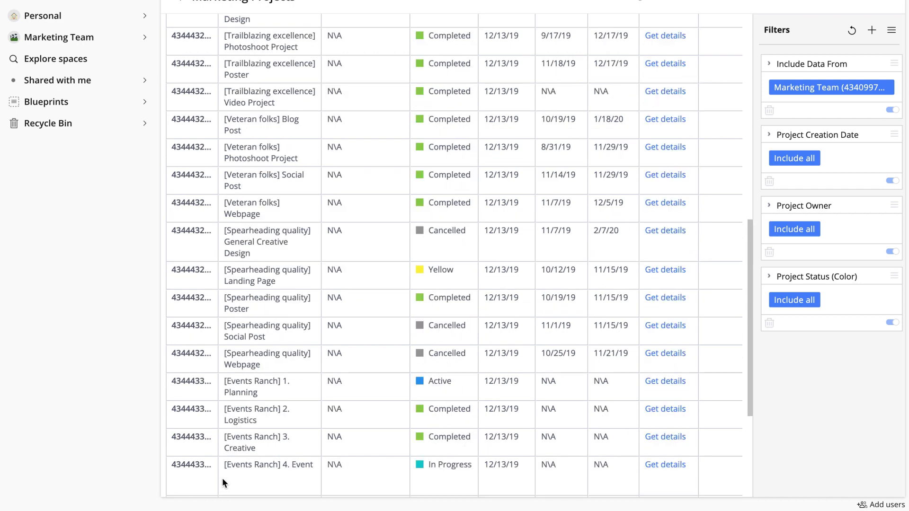
scroll(223, 478, up, 8)
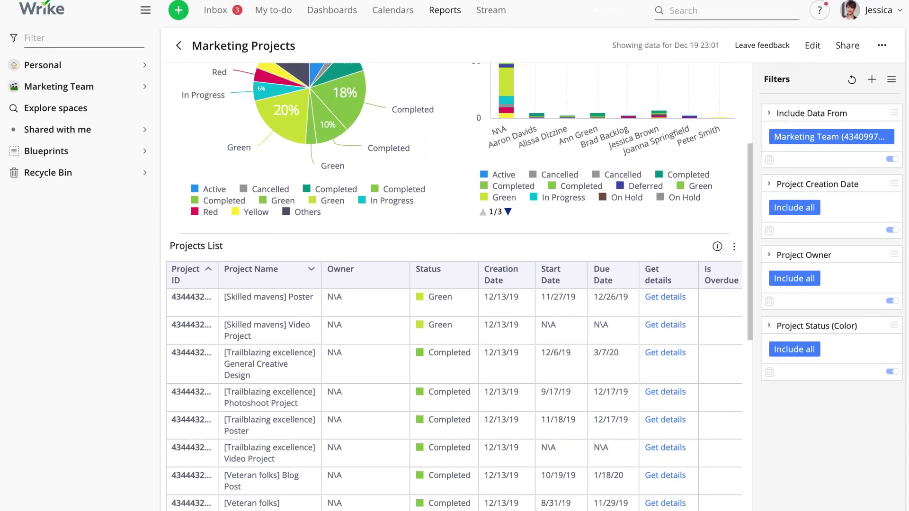
scroll(458, 291, up, 5)
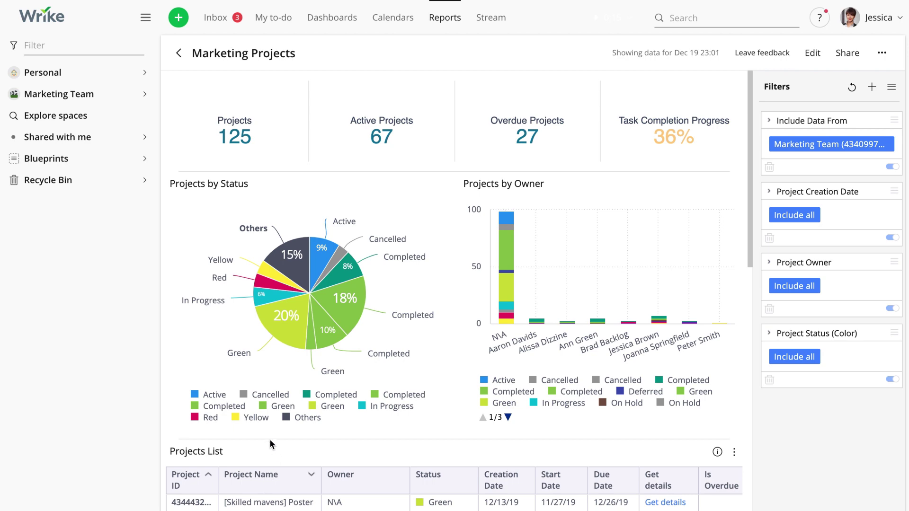
Save the Marketing Projects board and create a Custom analytics board from Marketing Team data
click(179, 54)
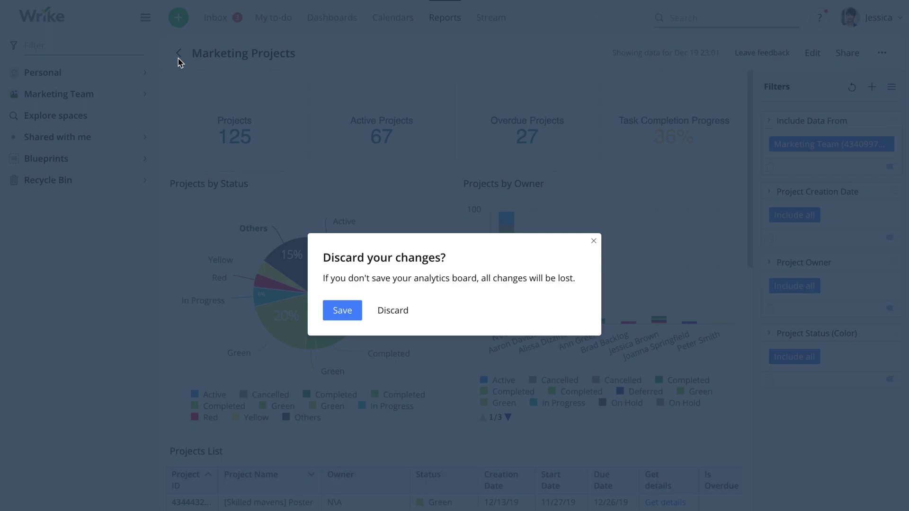
click(339, 313)
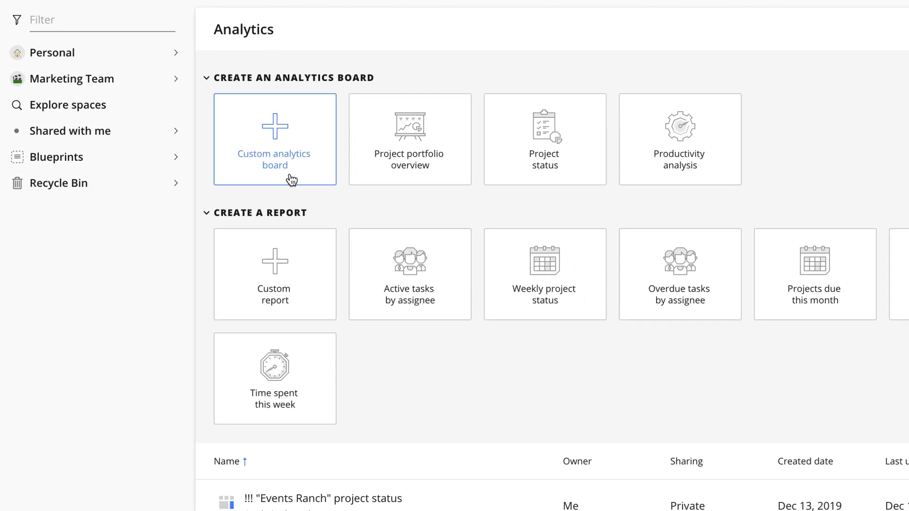
click(291, 179)
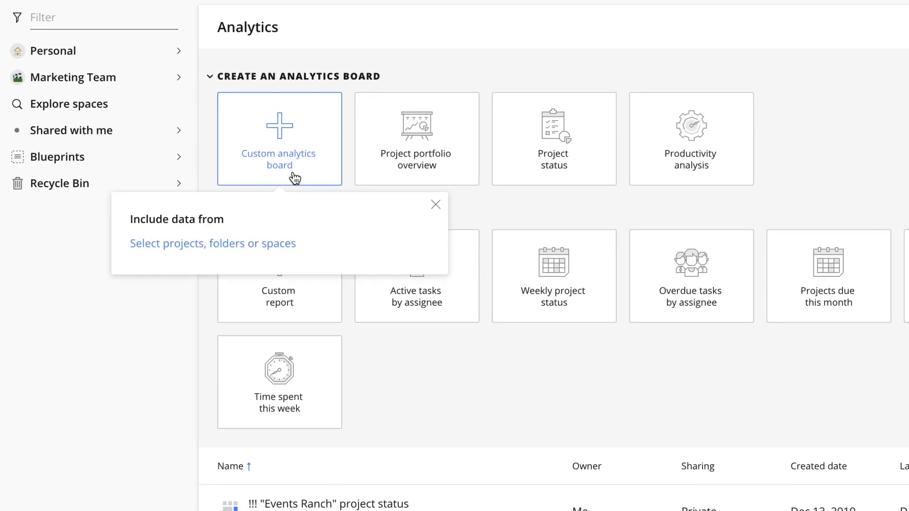
click(275, 244)
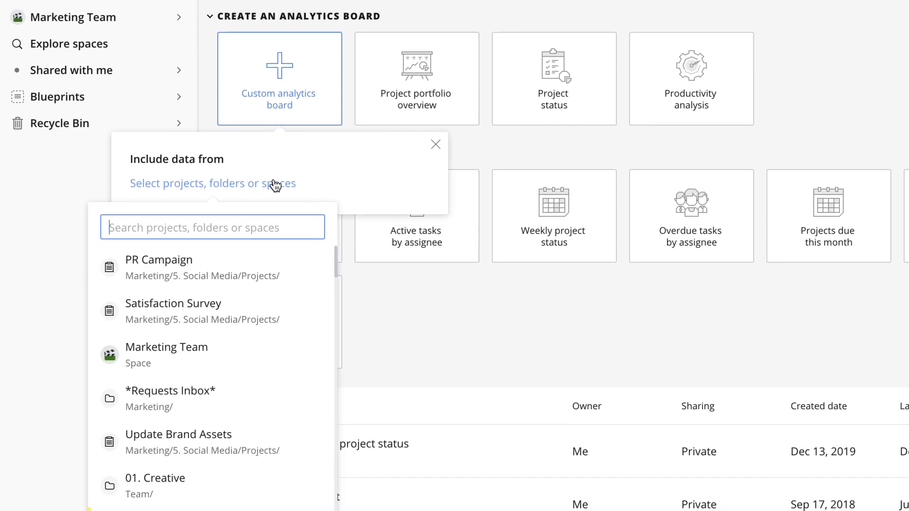
text(Marke)
key(Return)
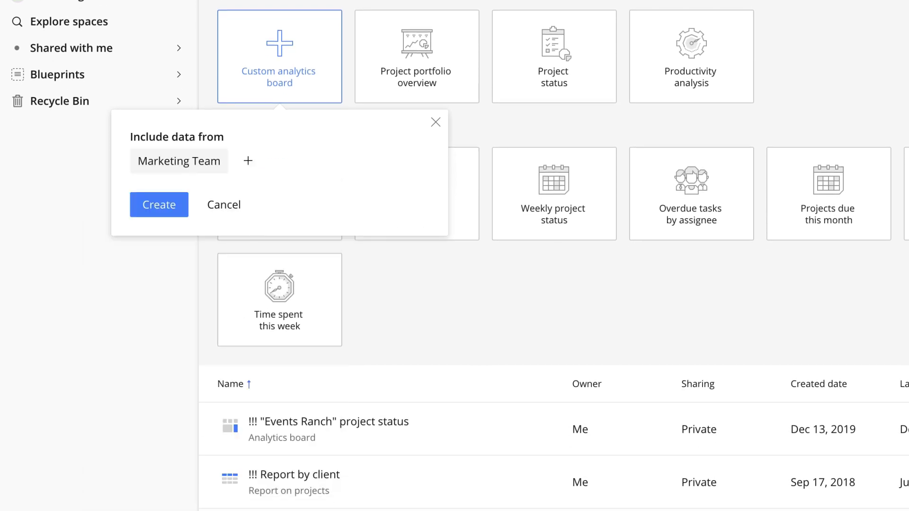
click(156, 205)
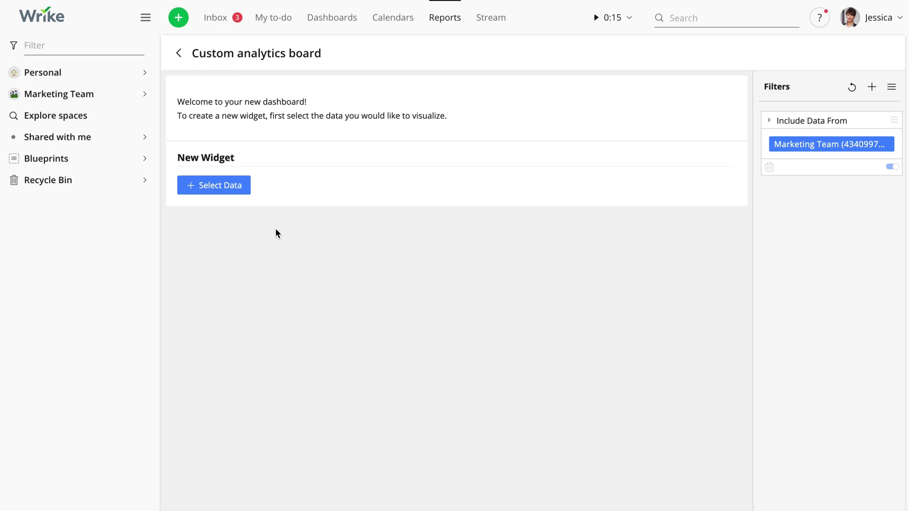
Chart Timelog Time Spent (Minutes) in the first widget as a column chart
click(231, 189)
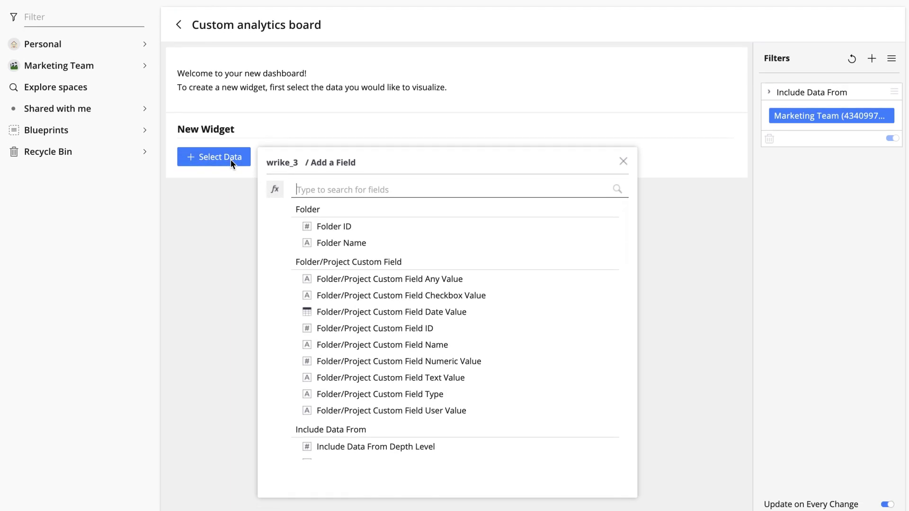
text(timelog)
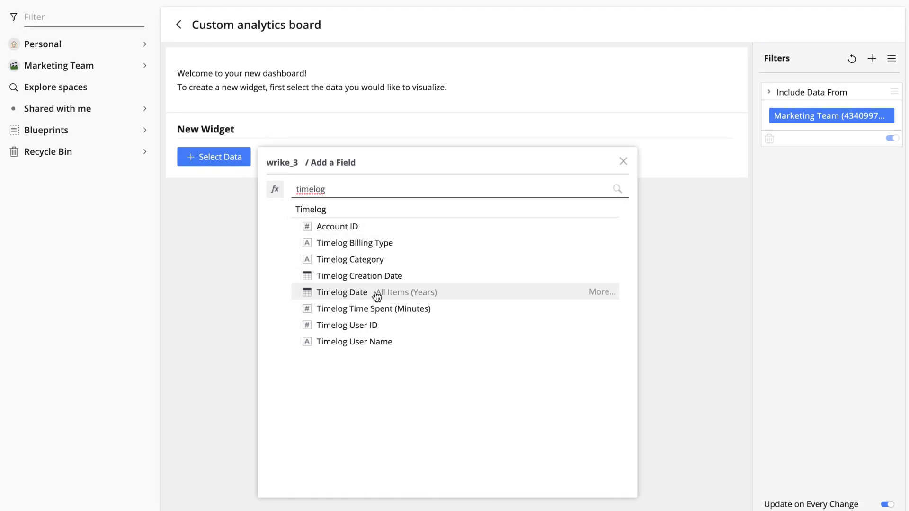
click(388, 309)
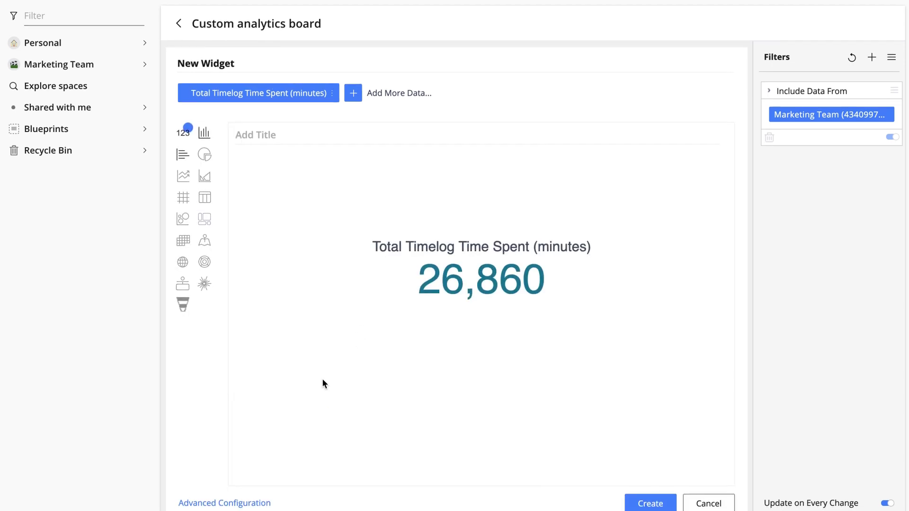
scroll(322, 378, down, 1)
click(205, 486)
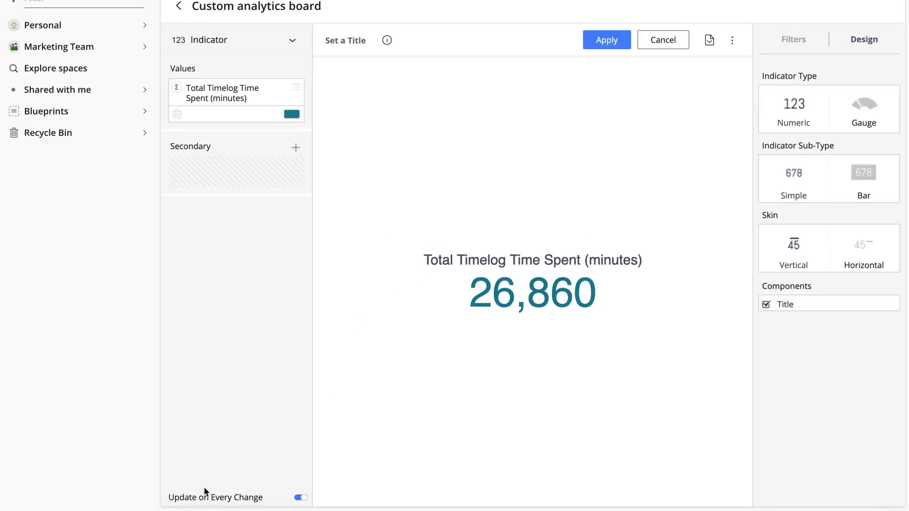
scroll(227, 462, up, 1)
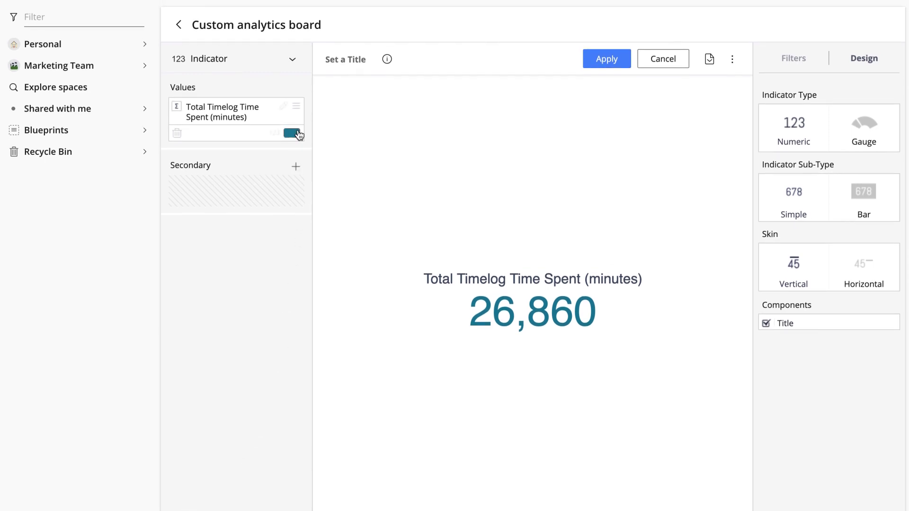
click(291, 60)
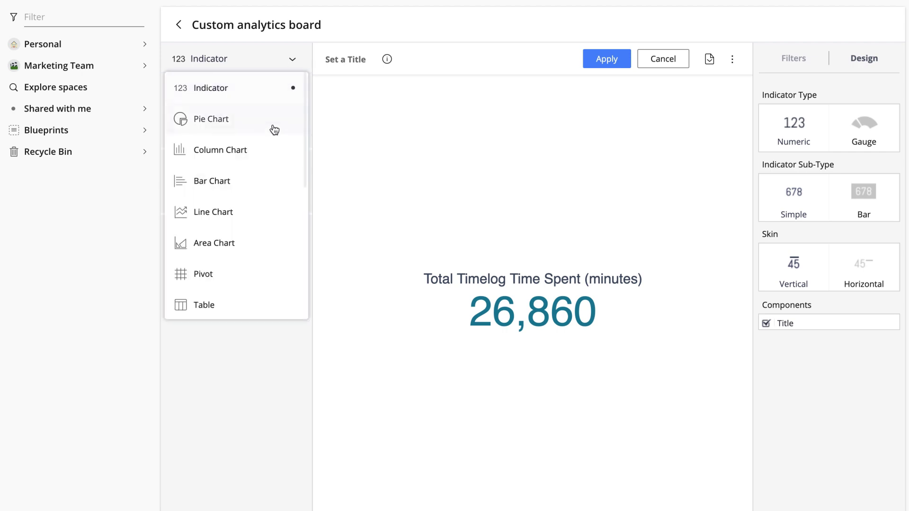
click(267, 151)
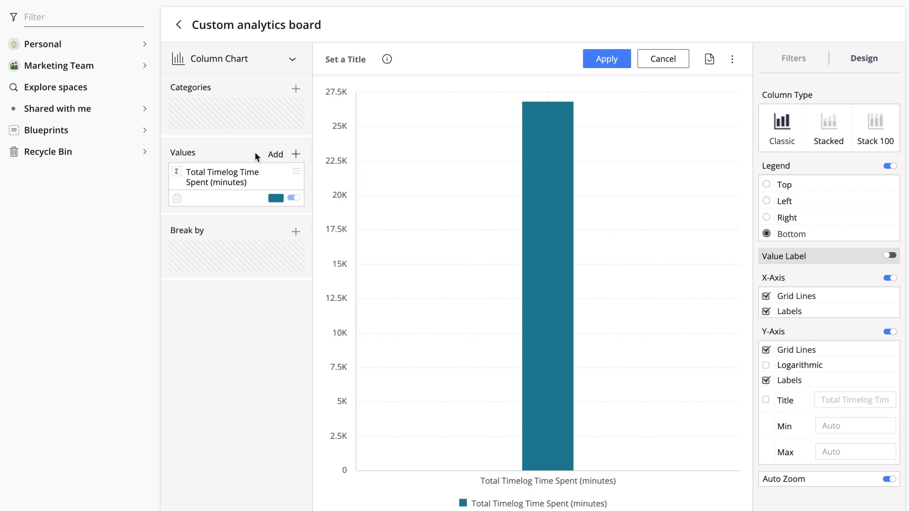
Break the chart's columns down by Timelog Category
click(297, 234)
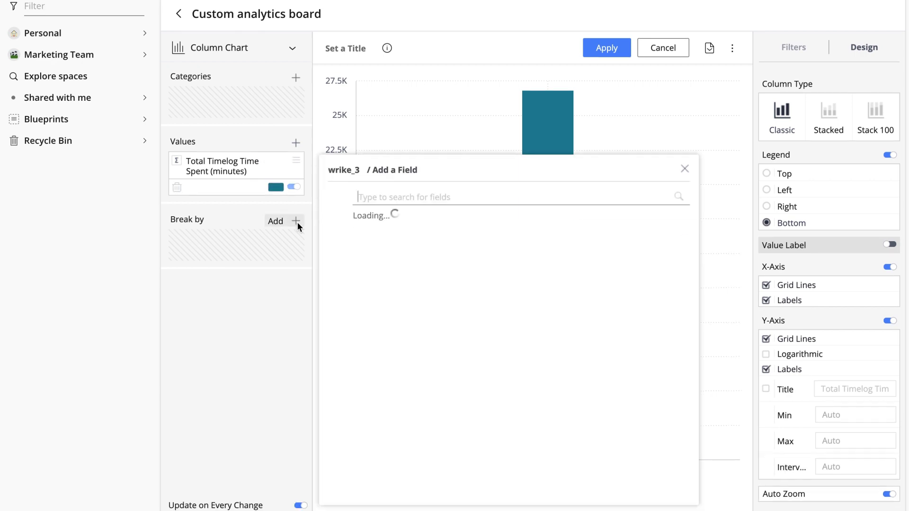
text(categor)
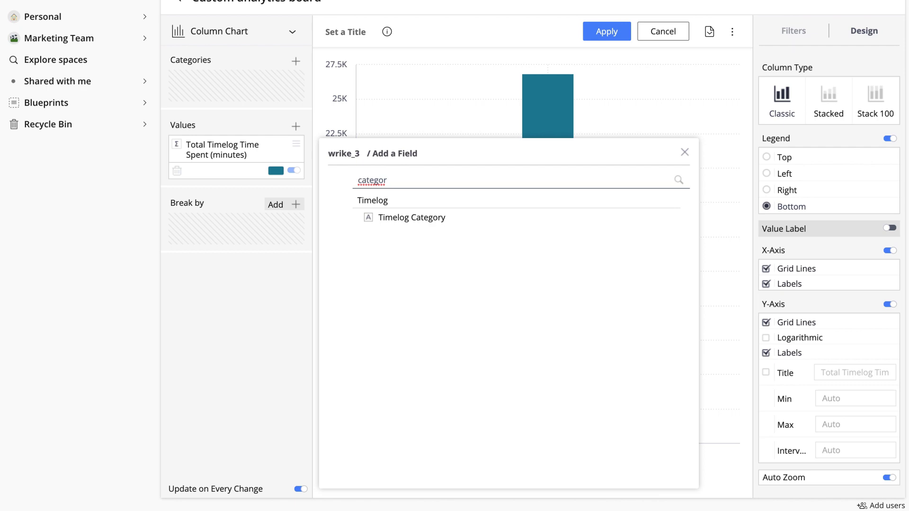
click(397, 227)
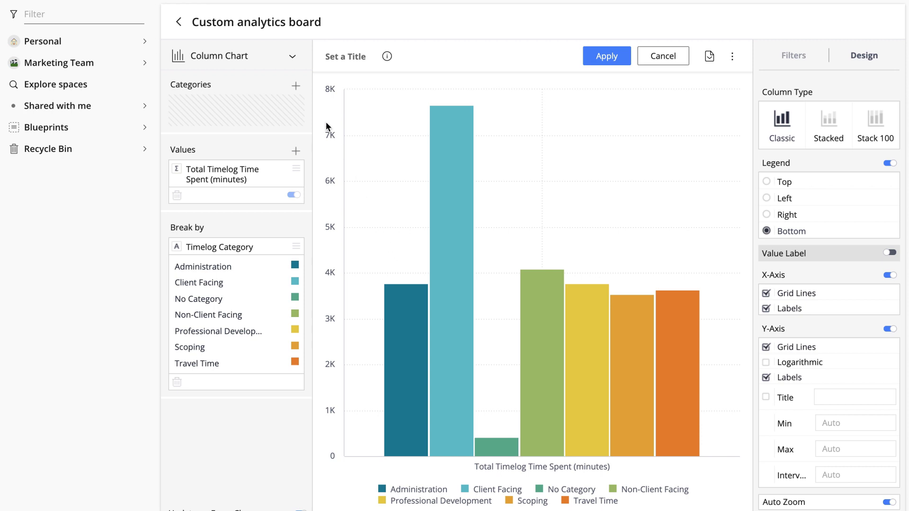
Set the category to Timelog Creation Date grouped by weeks, shown as plain week numbers
click(297, 88)
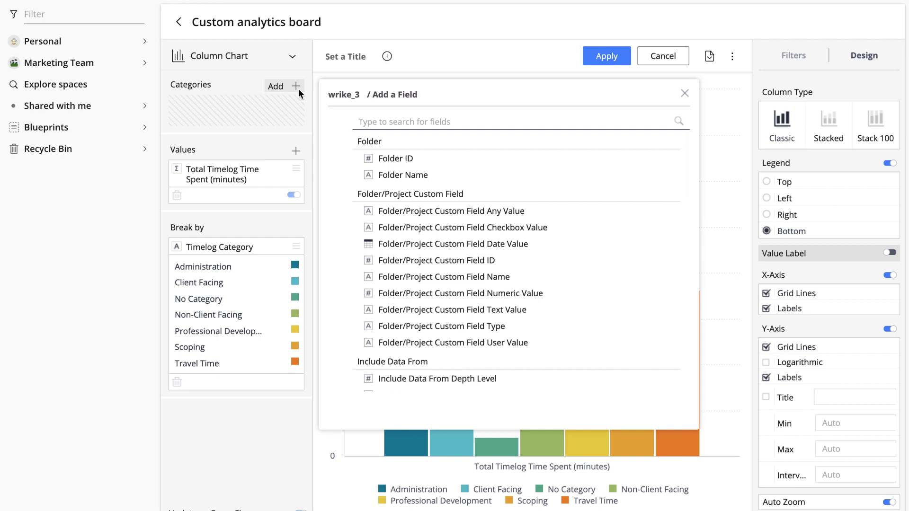
text(timelog)
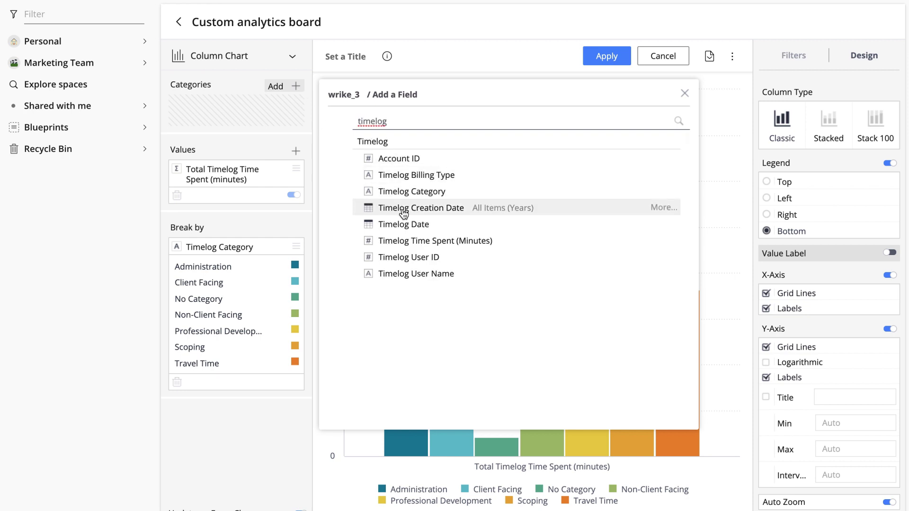
click(404, 211)
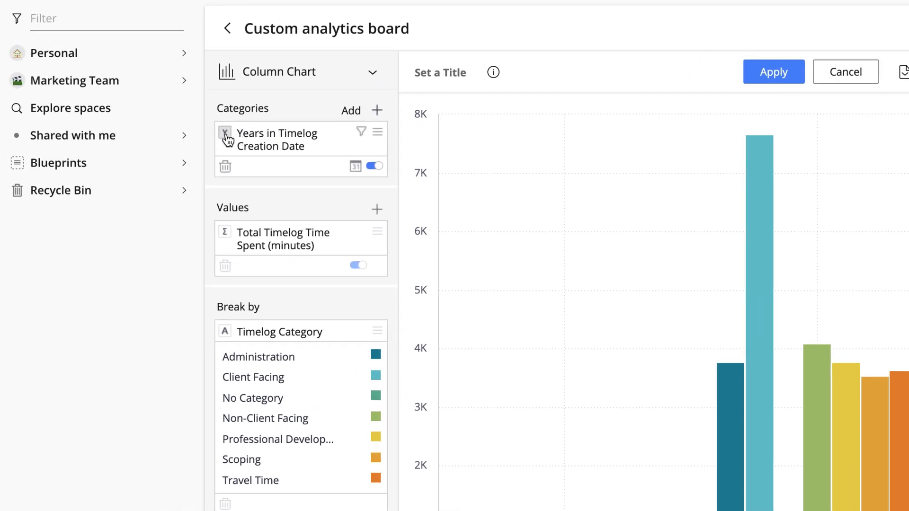
click(228, 139)
click(265, 225)
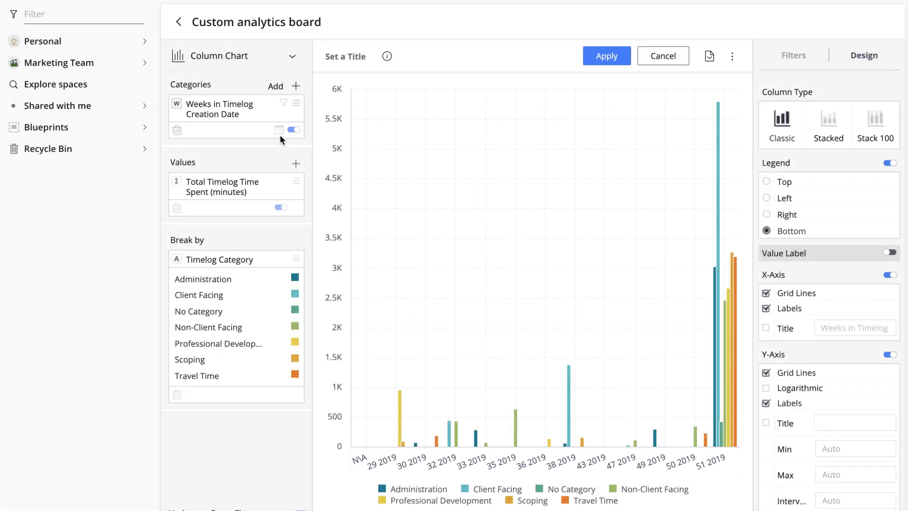
click(279, 130)
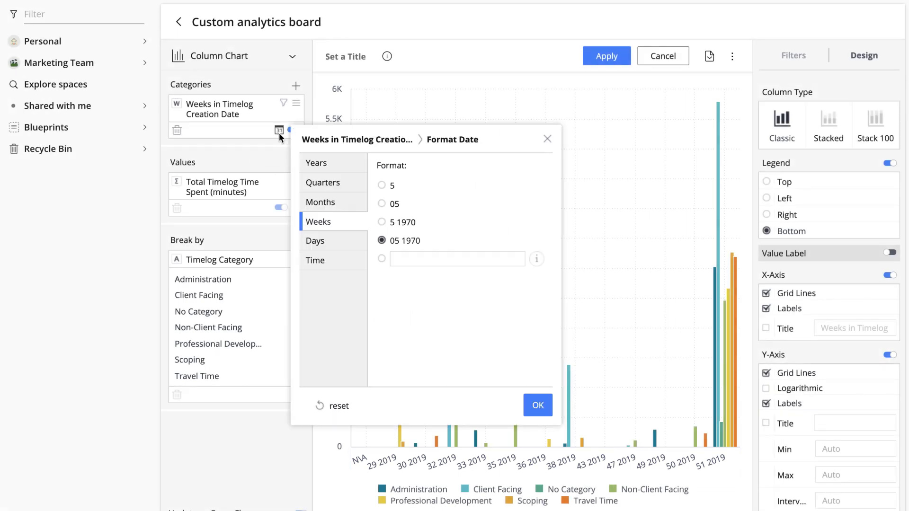
click(379, 191)
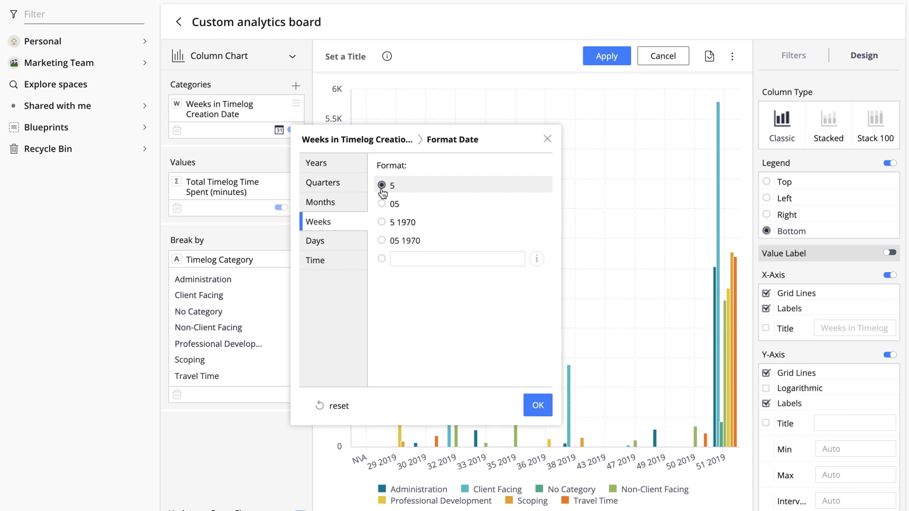
click(537, 406)
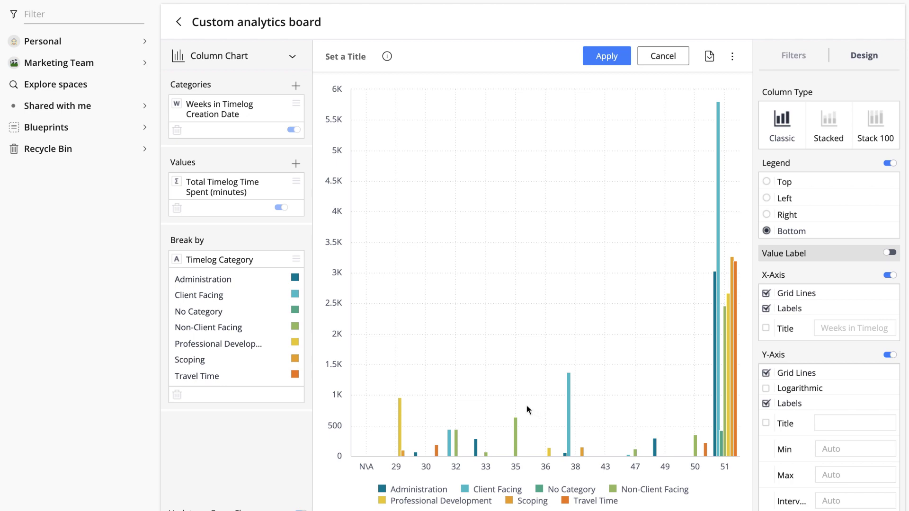
Append /60 to the value's SUM formula so columns show hours instead of minutes
click(283, 182)
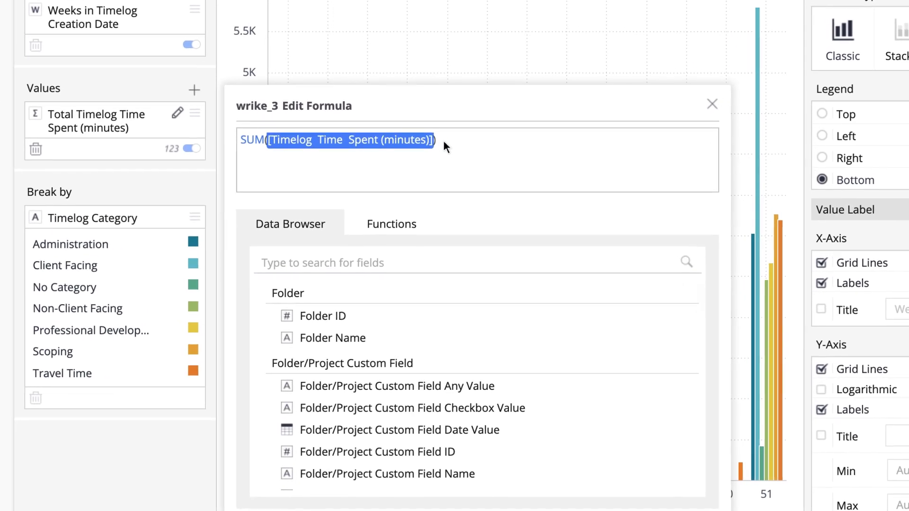
text(/60)
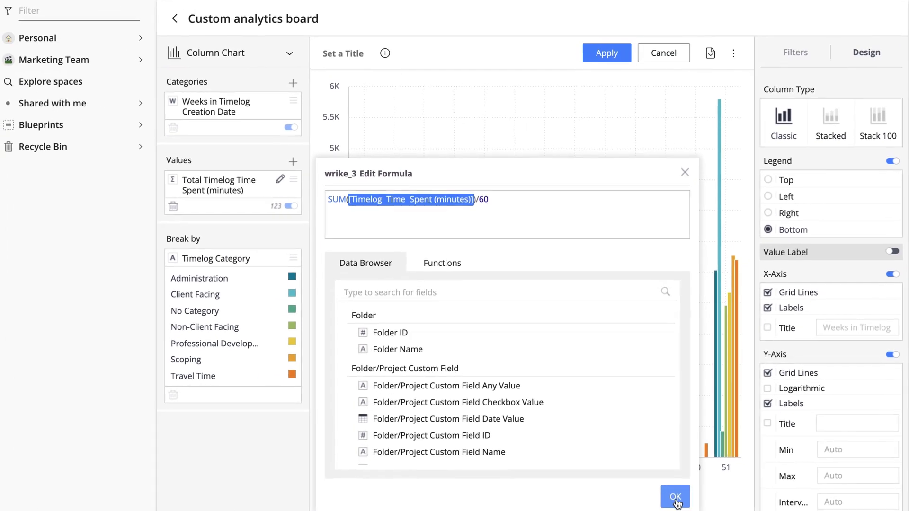
click(691, 509)
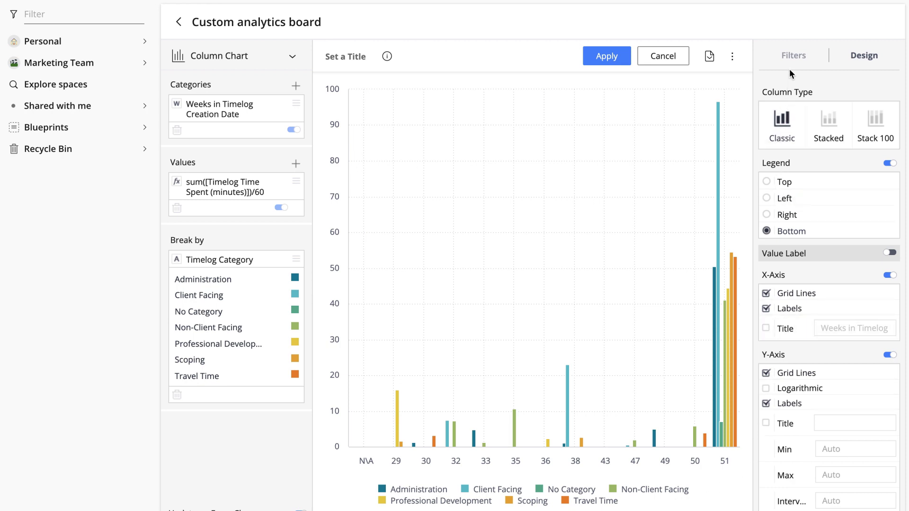
Add a widget filter on Timelog Creation Date, grouped by quarter, keeping only Q4 2019
click(793, 56)
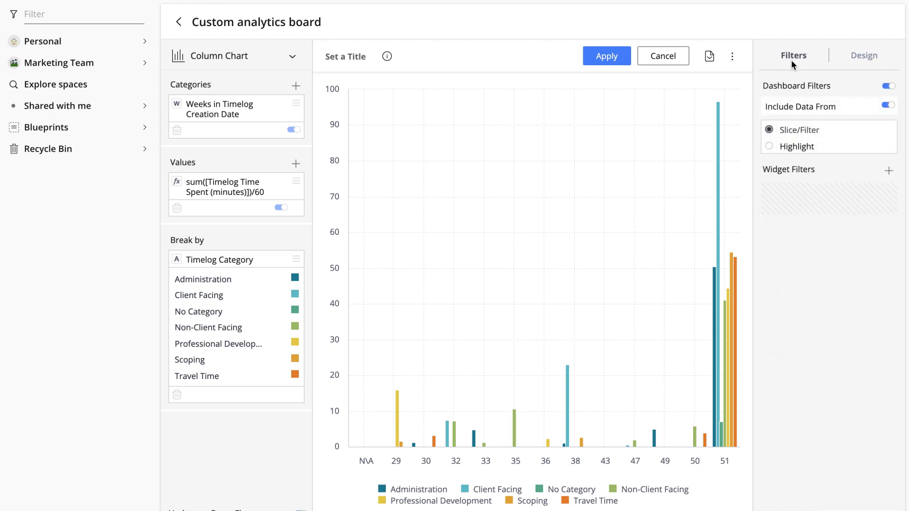
click(888, 172)
text(timel)
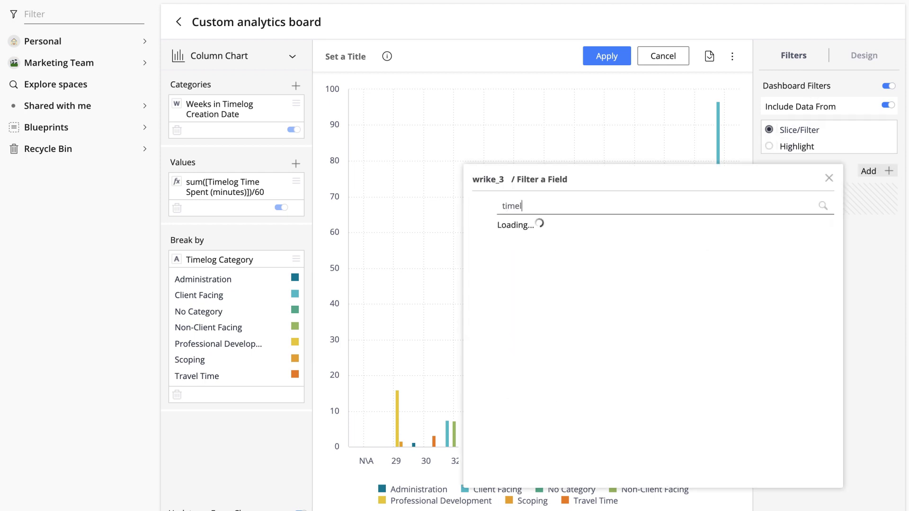
click(666, 293)
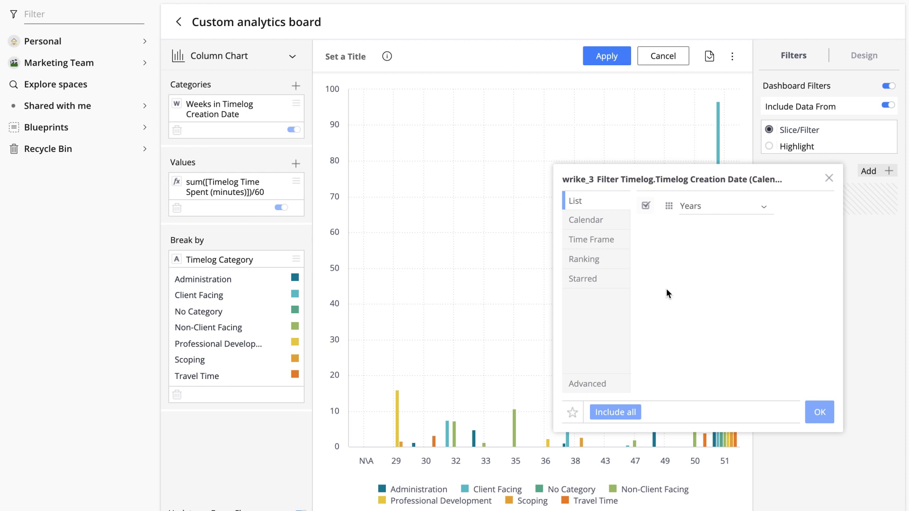
click(740, 208)
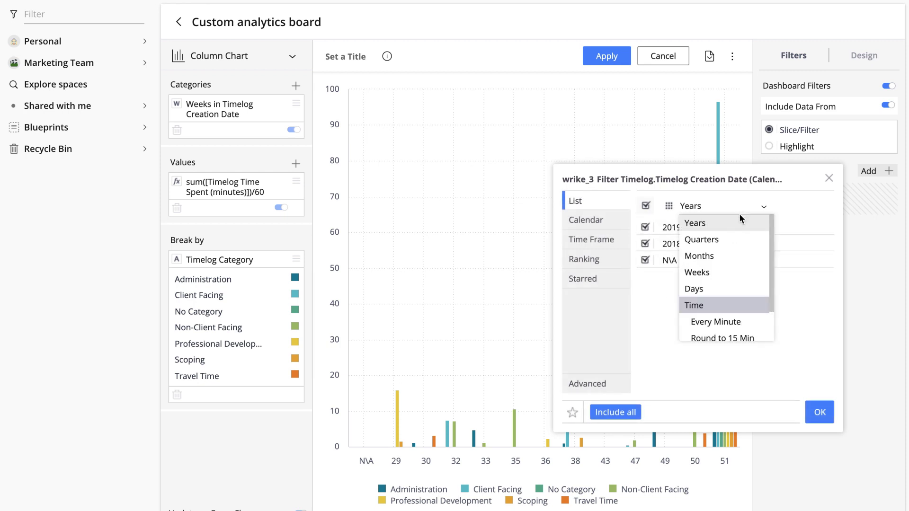
click(729, 240)
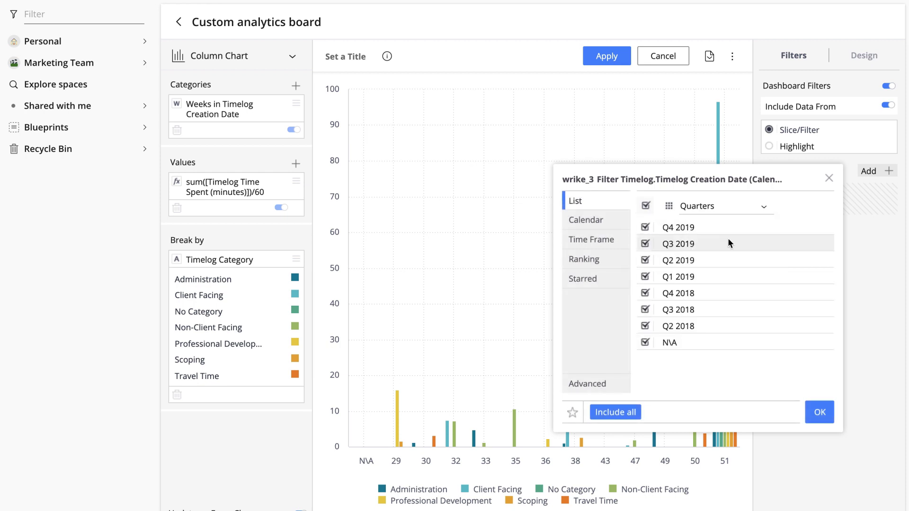
click(645, 205)
click(645, 227)
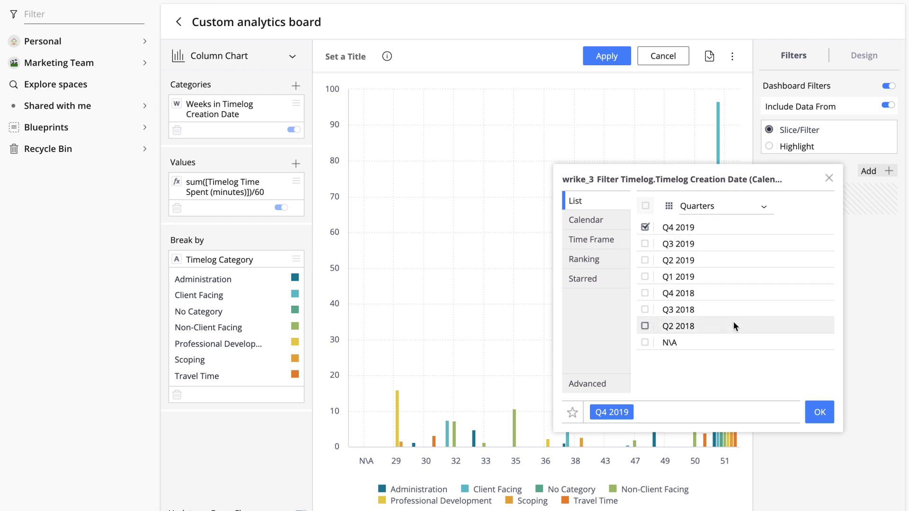
click(821, 415)
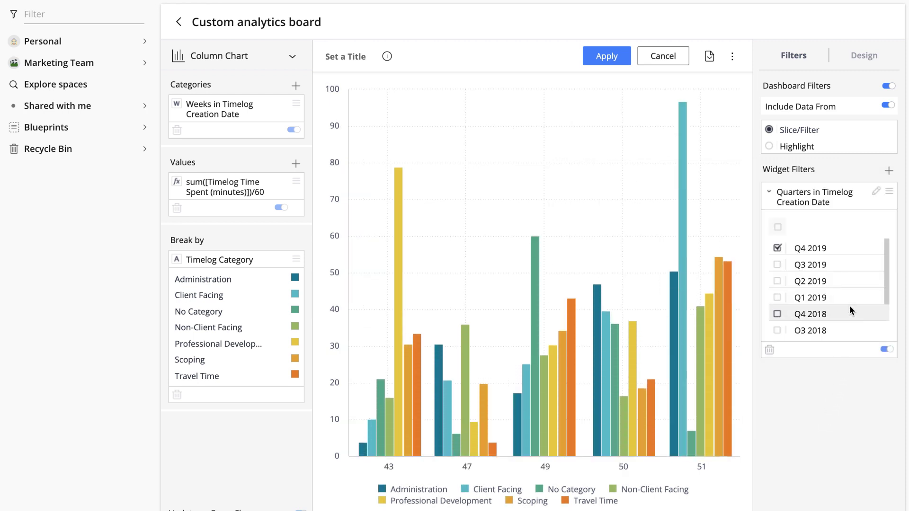
Switch the chart to stacked columns by timelog category and rename the board 'Time Spent Q4'
click(868, 63)
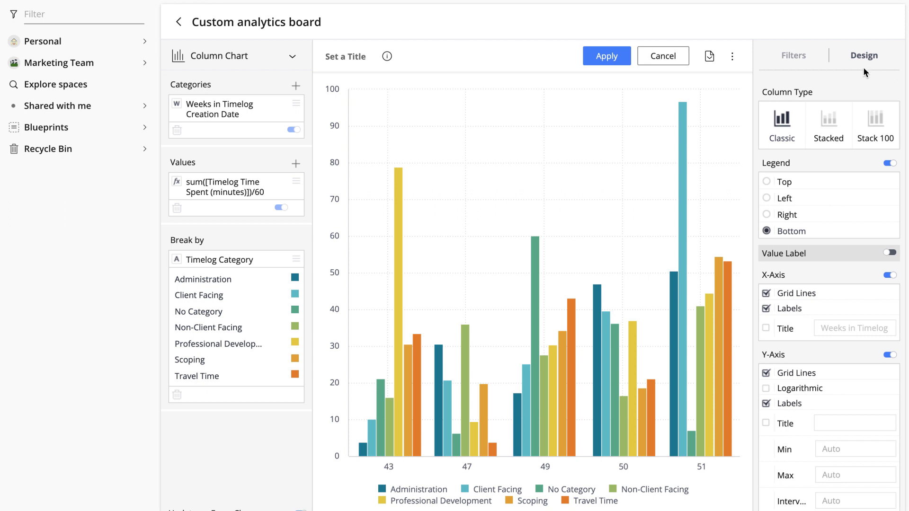
click(832, 140)
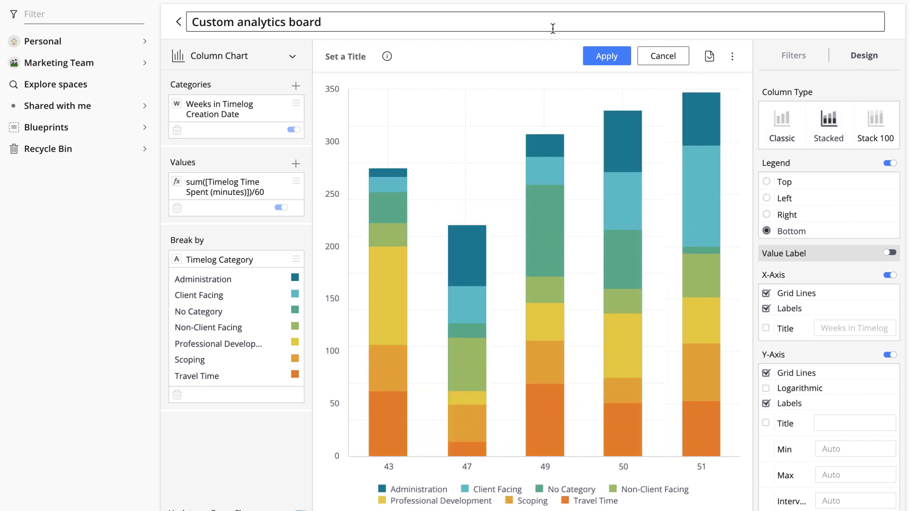
click(519, 21)
key(ctrl+a)
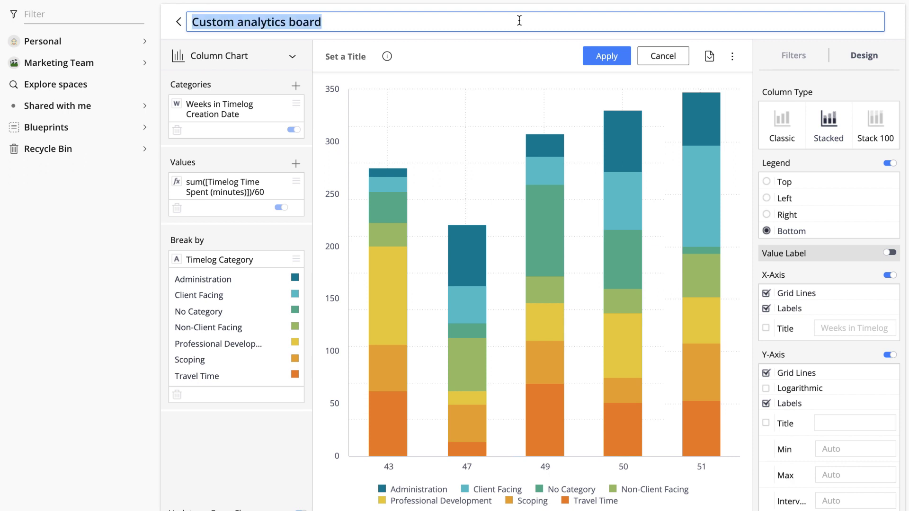
key(BackSpace)
text(Time Spent Q4)
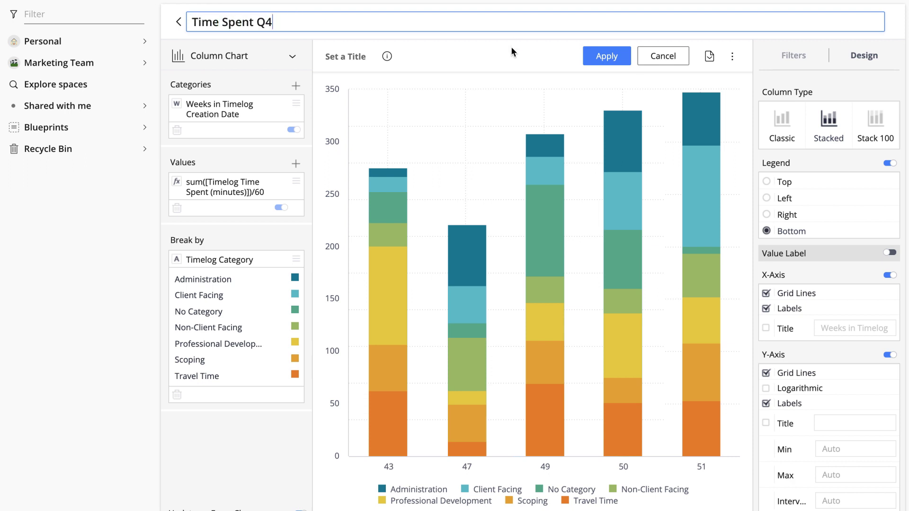
click(512, 48)
Apply the widget changes to show the stacked weekly hours chart for weeks 43–51 on the board
click(605, 66)
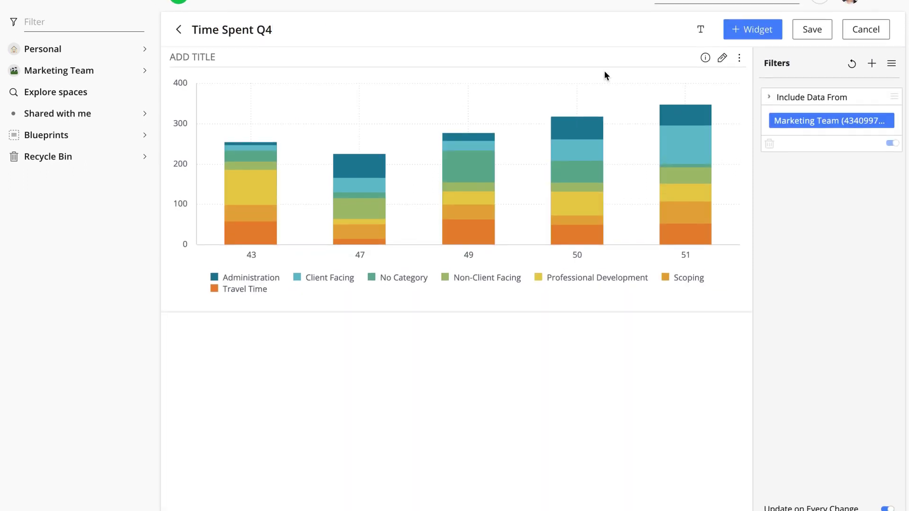